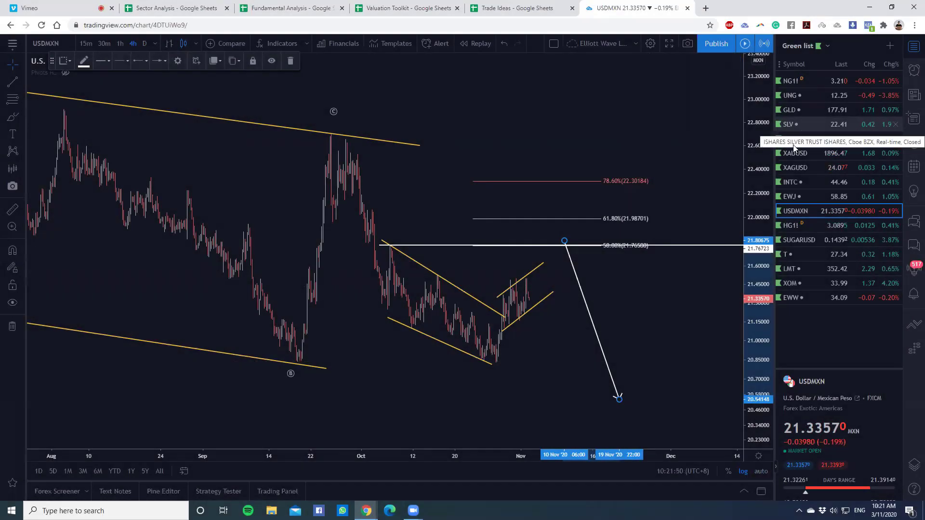
# Step: Load AT&T's chart and pan back through the history of its falling wedge
pyautogui.click(827, 252)
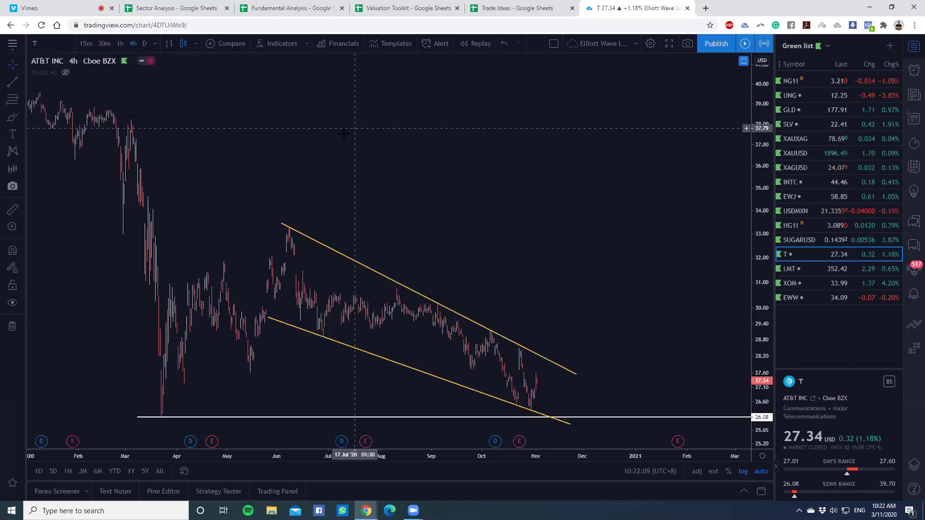
pyautogui.moveTo(408, 184); pyautogui.dragTo(519, 184)
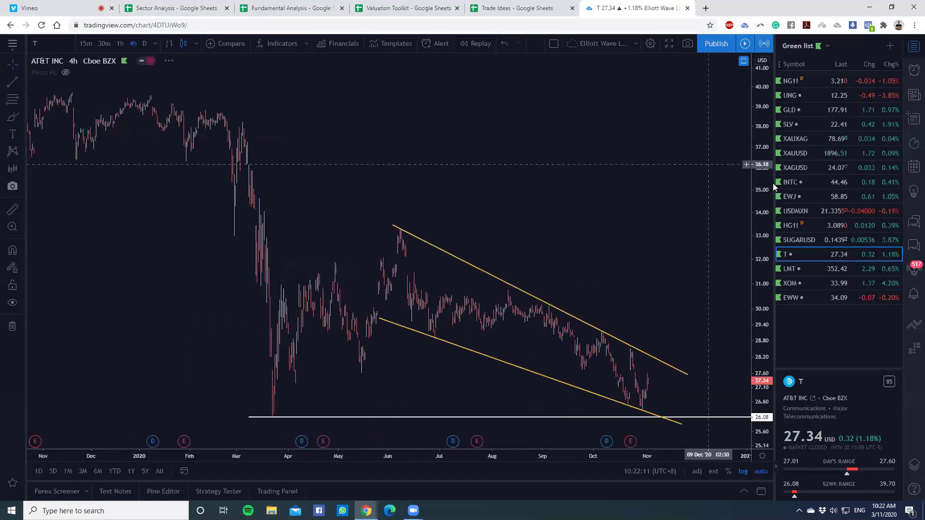
pyautogui.moveTo(667, 240); pyautogui.dragTo(641, 212)
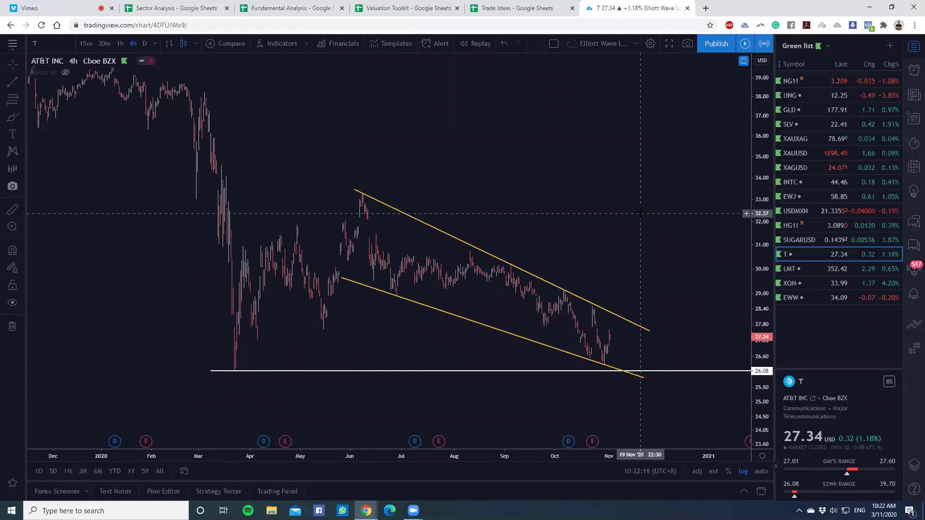
# Step: View Intel's Elliott Wave chart, then switch back to the AT&T chart
pyautogui.click(799, 183)
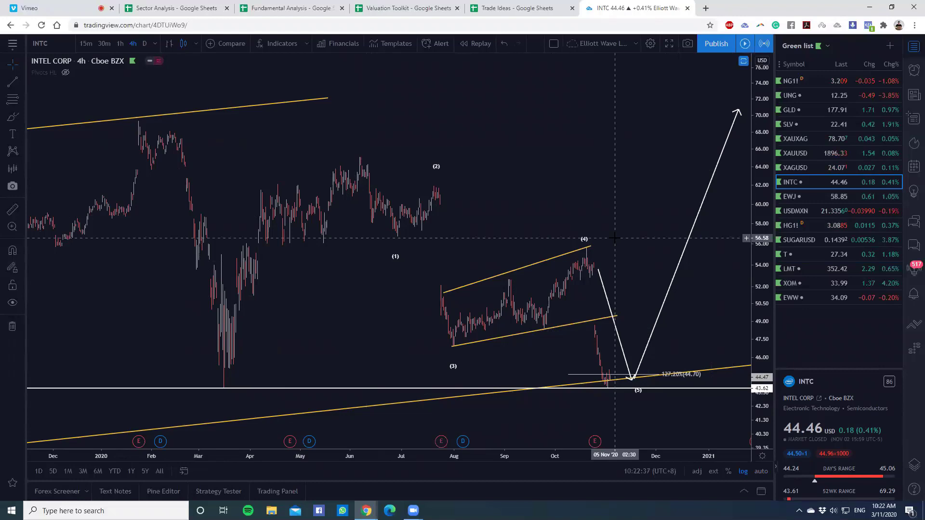
pyautogui.click(839, 255)
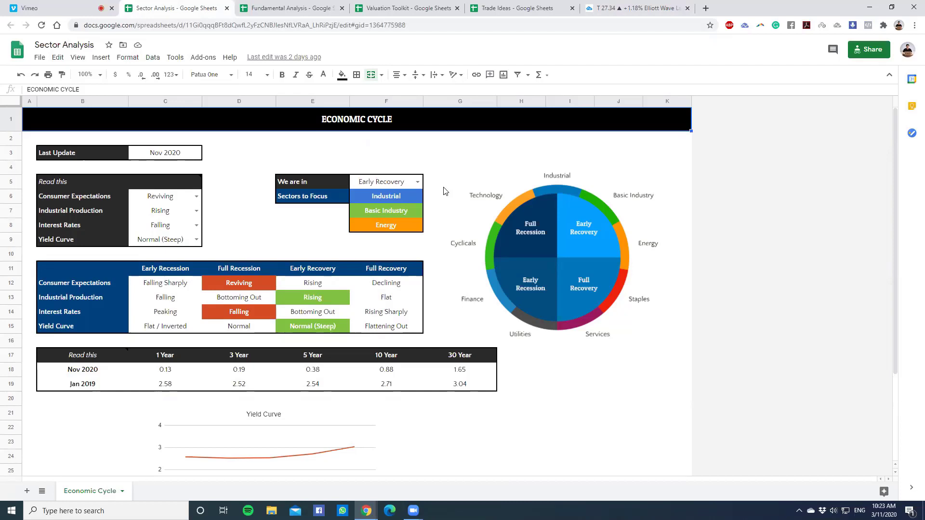
# Step: Scroll down and back up through the Economic Cycle: Early Recovery sheet
pyautogui.scroll(-1, 447, 197)
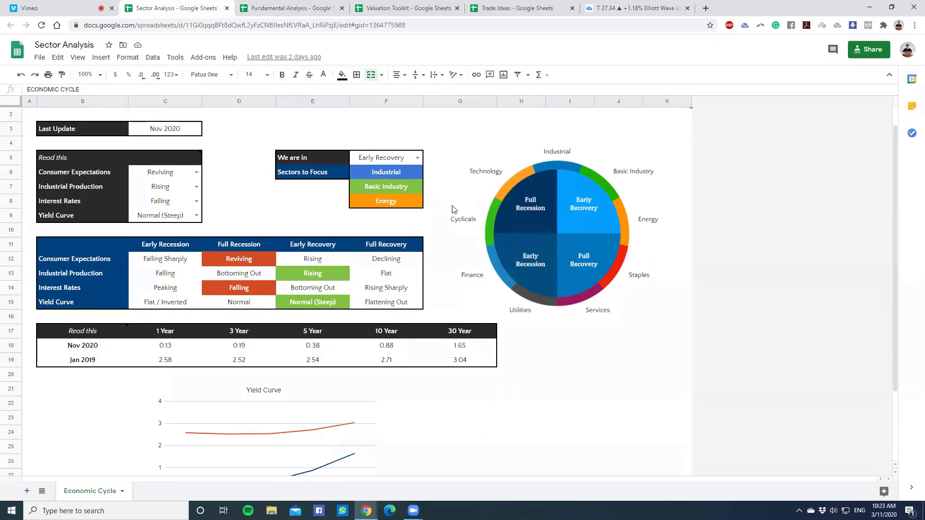
pyautogui.scroll(-1, 452, 209)
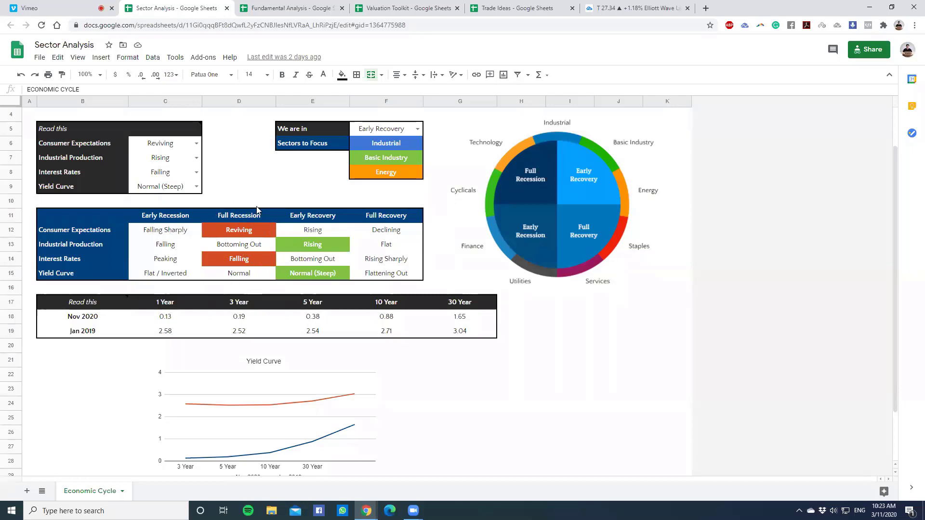
pyautogui.scroll(2, 314, 236)
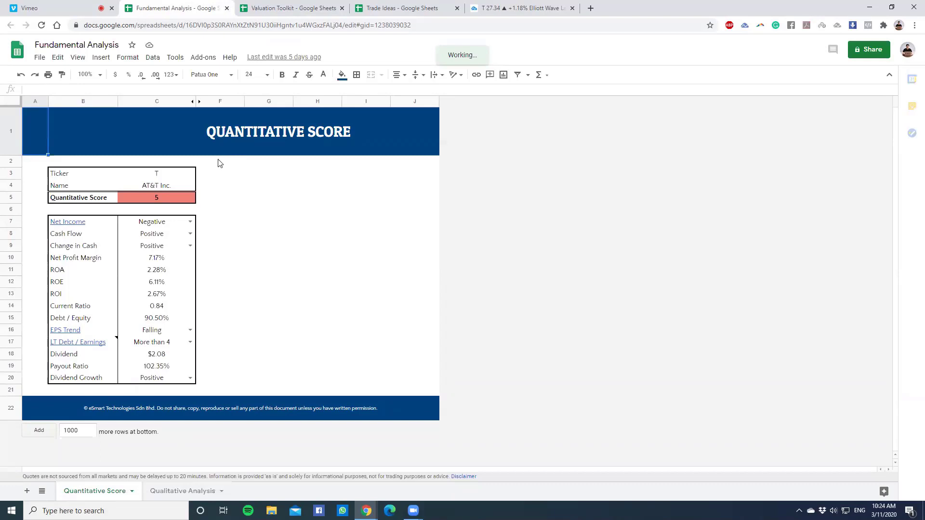
# Step: Select the loading score chart, then click back into the cells so AT&T's score of 5 appears
pyautogui.click(318, 312)
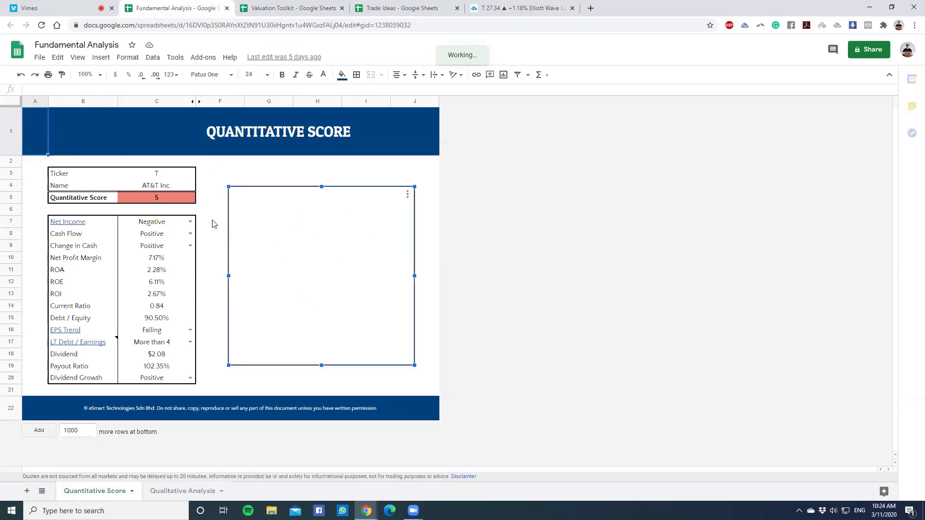
pyautogui.click(214, 224)
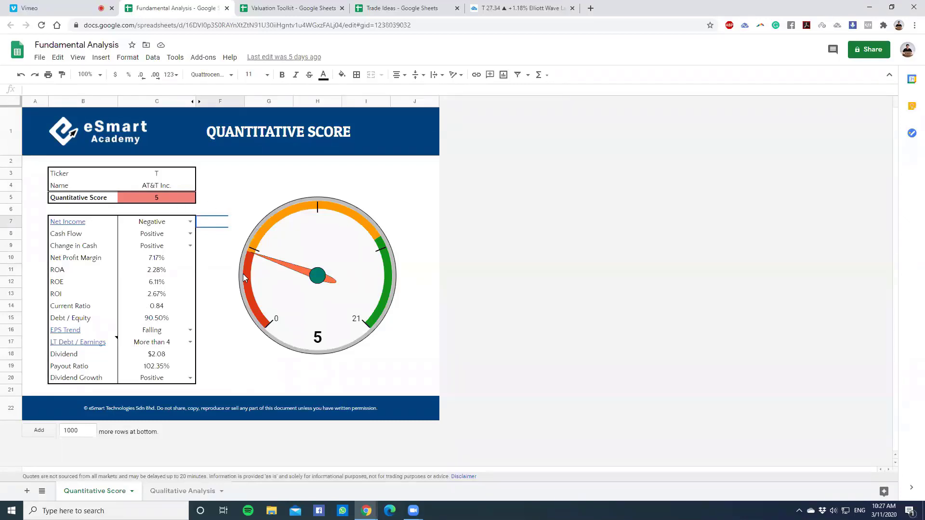
# Step: Switch to the Valuation Toolkit spreadsheet for AT&T
pyautogui.click(299, 7)
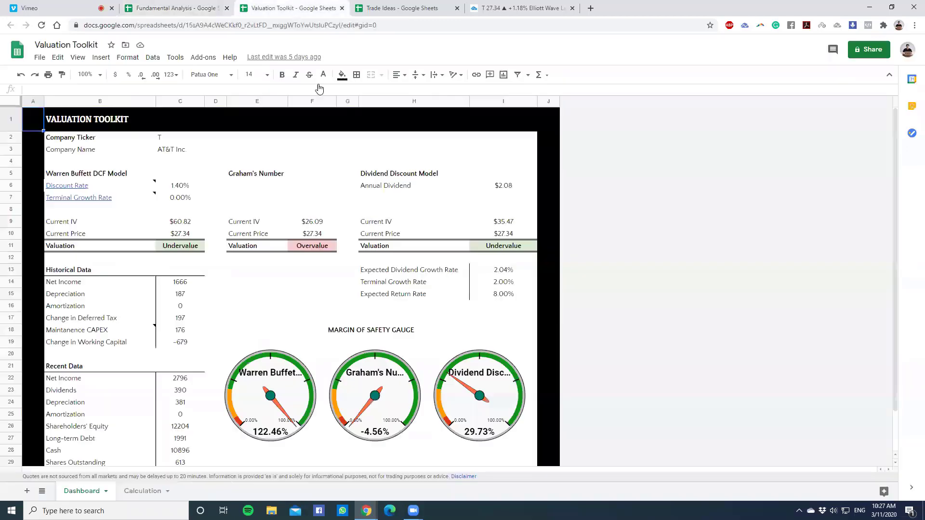
pyautogui.click(226, 8)
pyautogui.click(376, 174)
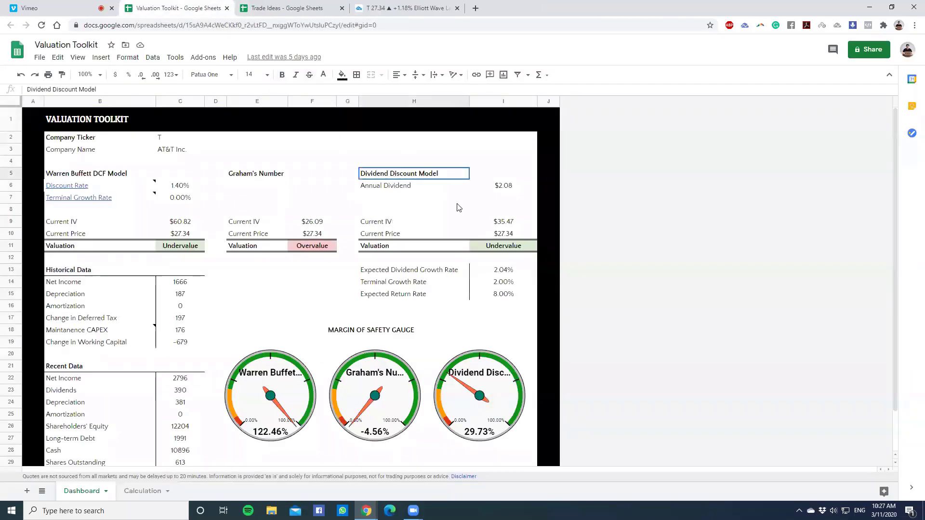
pyautogui.keyDown('shift'); pyautogui.click(512, 298); pyautogui.keyUp('shift')
pyautogui.moveTo(80, 163); pyautogui.dragTo(262, 268)
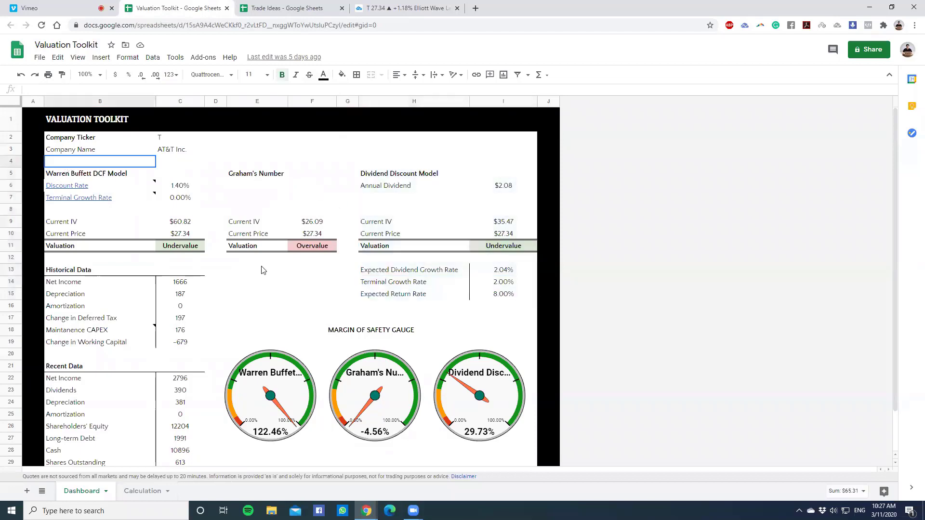
pyautogui.moveTo(377, 174); pyautogui.dragTo(510, 305)
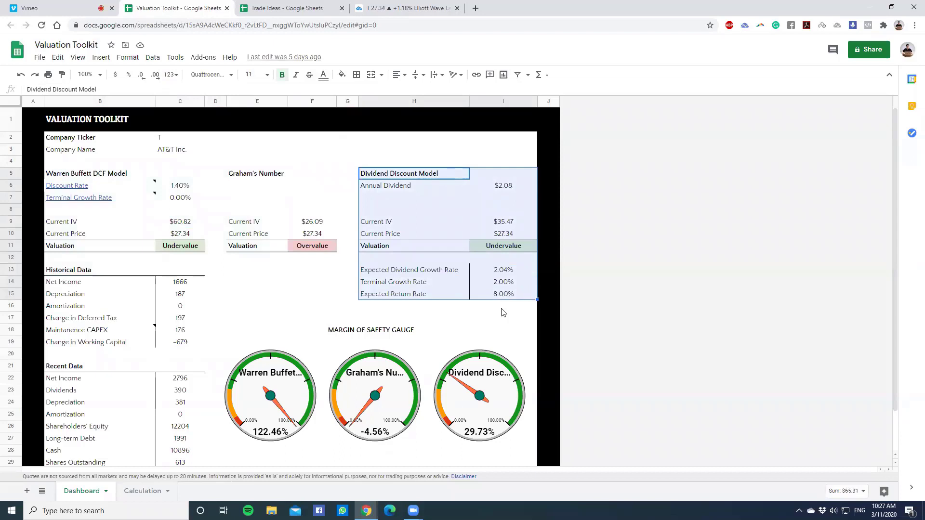
pyautogui.click(504, 188)
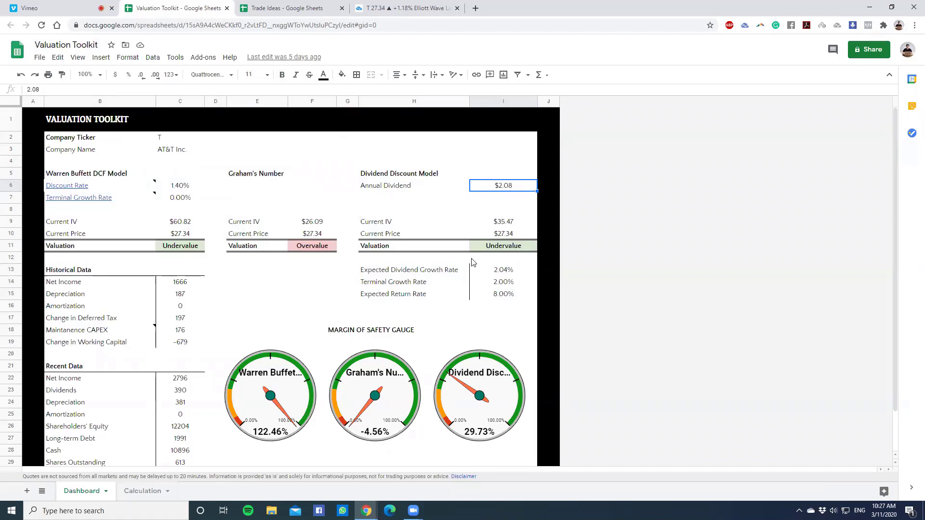
pyautogui.click(518, 225)
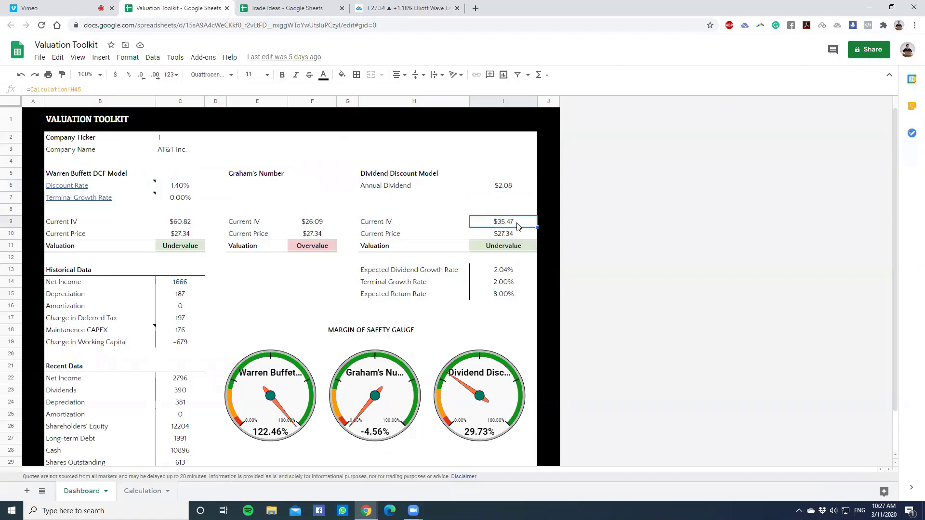
pyautogui.click(499, 276)
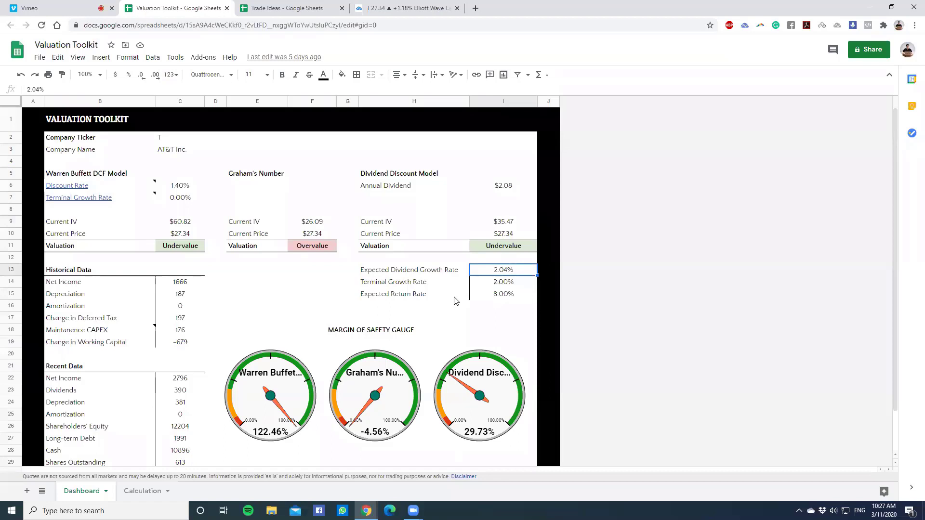
pyautogui.click(502, 227)
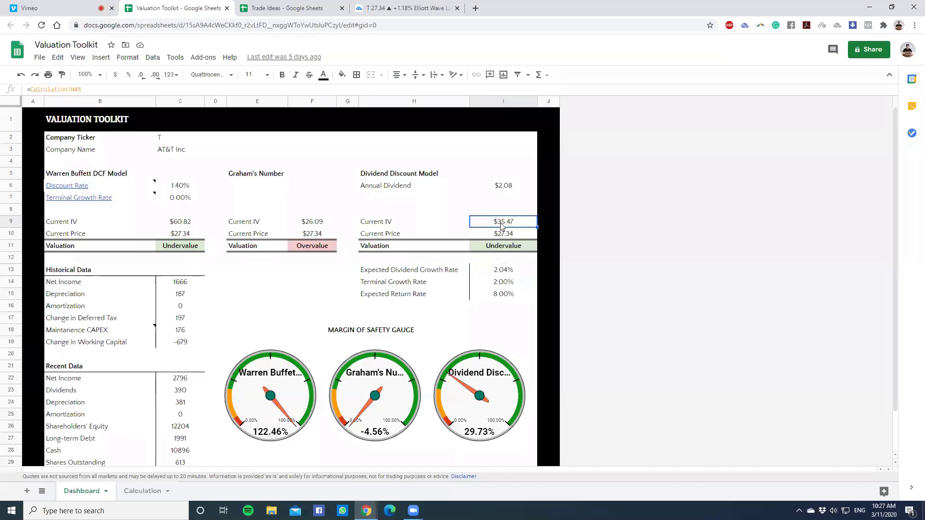
pyautogui.click(504, 237)
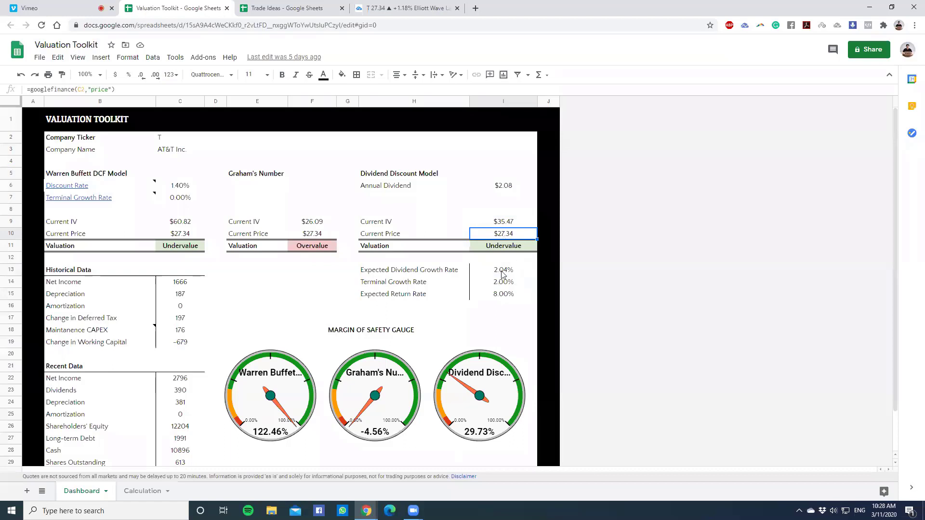
pyautogui.click(479, 440)
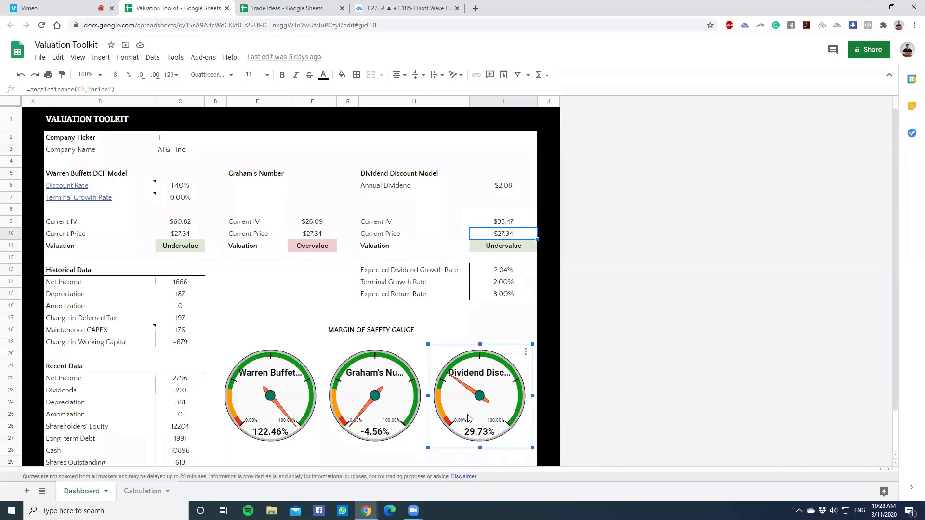
pyautogui.click(488, 308)
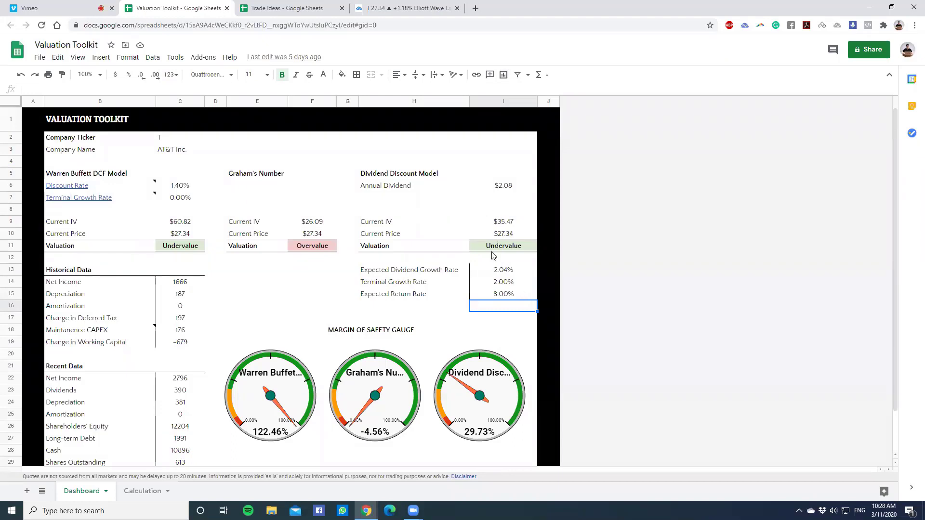
pyautogui.click(505, 187)
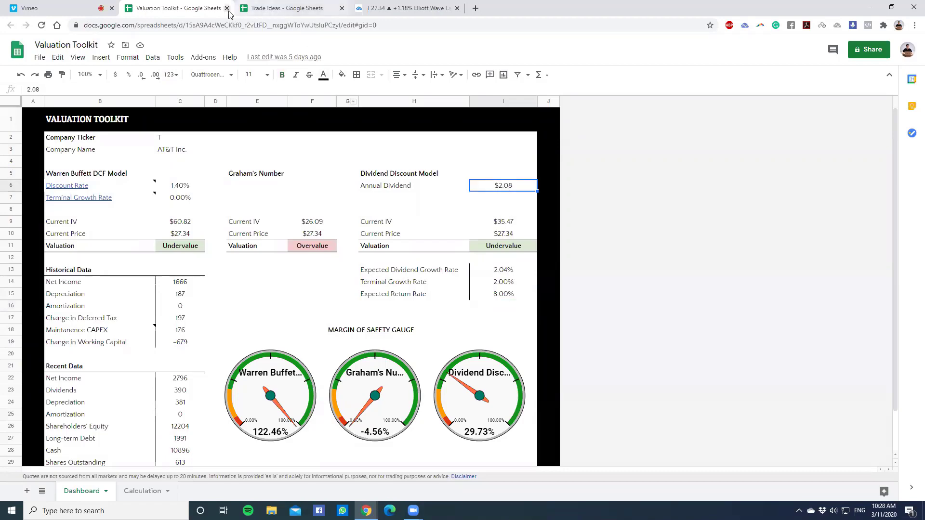
# Step: Return to TradingView, close the Valuation Toolkit, and frame the whole AT&T 4h wedge
pyautogui.click(408, 9)
pyautogui.click(226, 9)
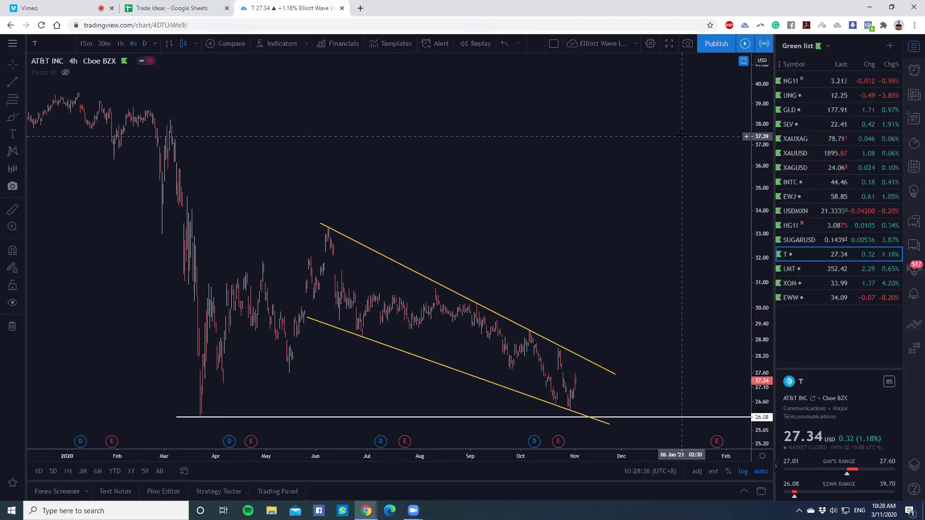
pyautogui.moveTo(700, 193); pyautogui.dragTo(729, 205)
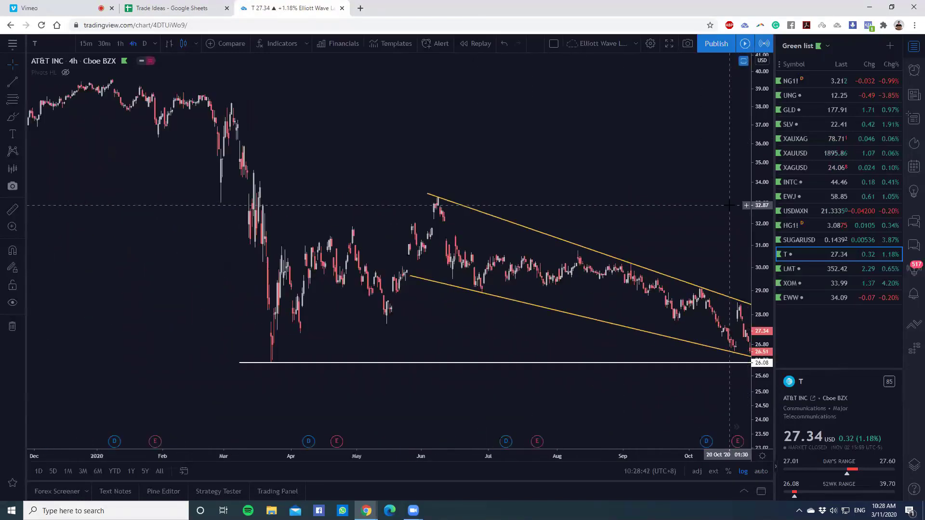
pyautogui.moveTo(516, 155); pyautogui.dragTo(424, 156)
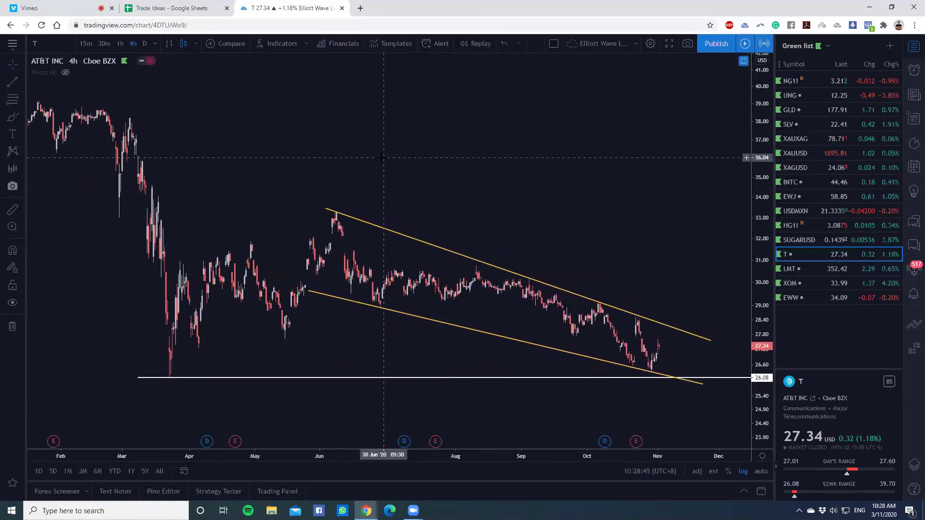
pyautogui.scroll(-5, 620, 149)
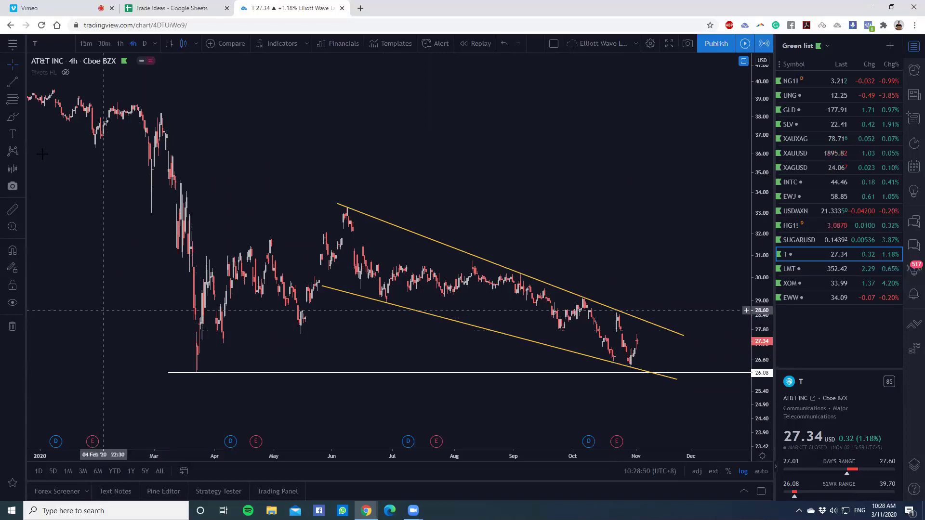
# Step: Brush cyan sketches: a zigzag through the wedge, a circle at its tip, and a breakout arc
pyautogui.moveTo(346, 207)
pyautogui.mouseDown()
pyautogui.moveTo(518, 306)
pyautogui.moveTo(577, 282)
pyautogui.mouseUp()
pyautogui.moveTo(609, 362); pyautogui.dragTo(666, 363)
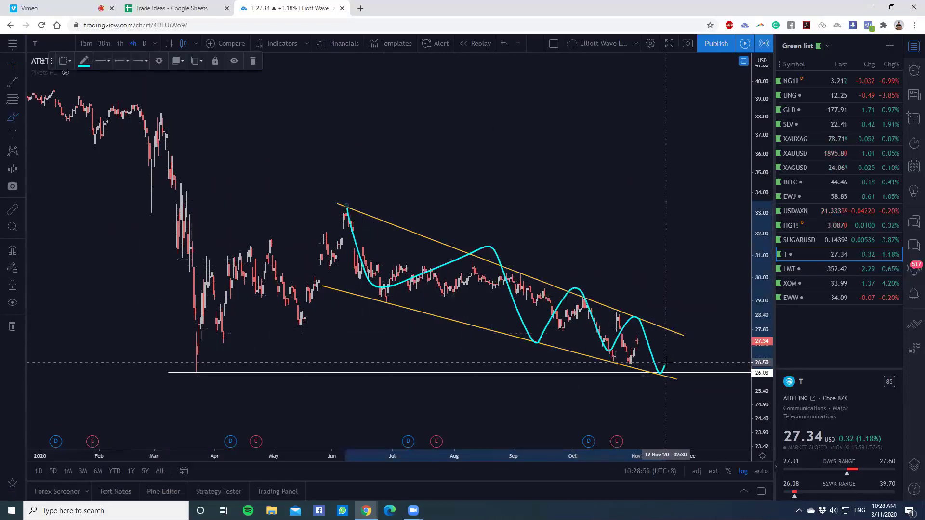
pyautogui.moveTo(581, 328)
pyautogui.mouseDown()
pyautogui.moveTo(612, 375)
pyautogui.moveTo(713, 324)
pyautogui.moveTo(562, 297)
pyautogui.moveTo(554, 305)
pyautogui.mouseUp()
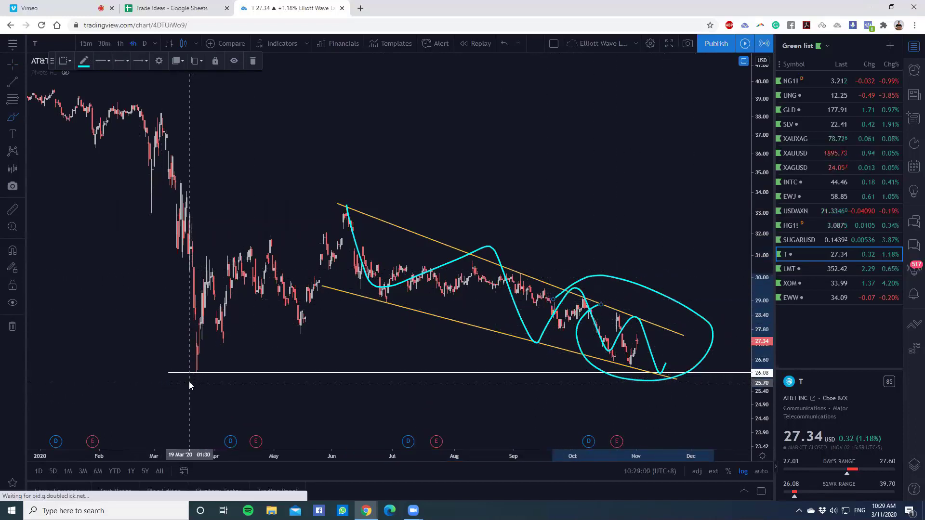
pyautogui.moveTo(189, 380)
pyautogui.mouseDown()
pyautogui.moveTo(253, 265)
pyautogui.moveTo(453, 245)
pyautogui.moveTo(656, 379)
pyautogui.moveTo(662, 397)
pyautogui.moveTo(706, 109)
pyautogui.moveTo(684, 127)
pyautogui.moveTo(716, 129)
pyautogui.mouseUp()
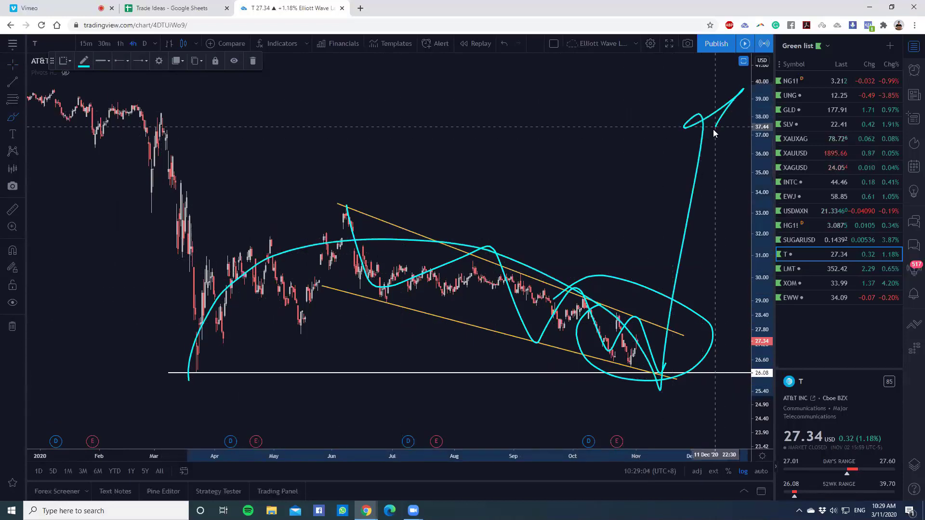
# Step: Undo the freehand sketches, switch to daily candles, and delete a stray cyan trend line
pyautogui.click(503, 44)
pyautogui.click(503, 45)
pyautogui.click(503, 45)
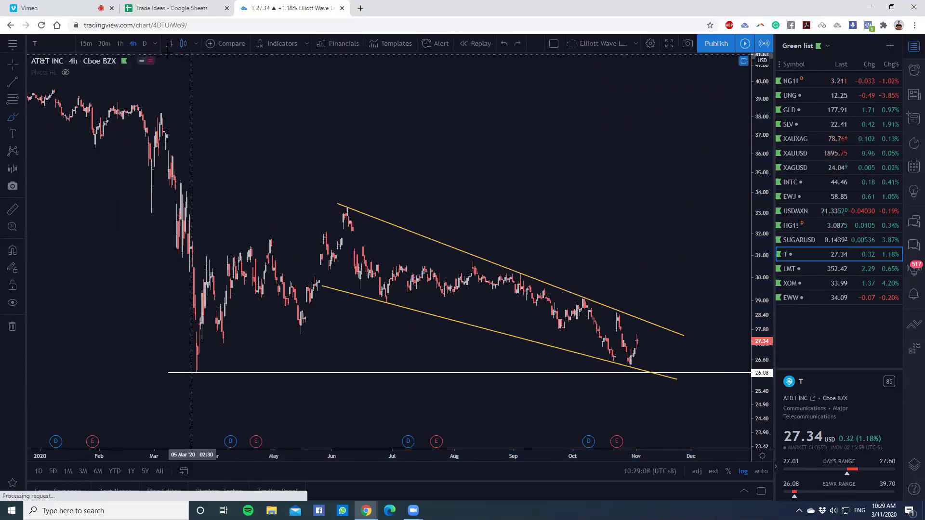
pyautogui.click(144, 43)
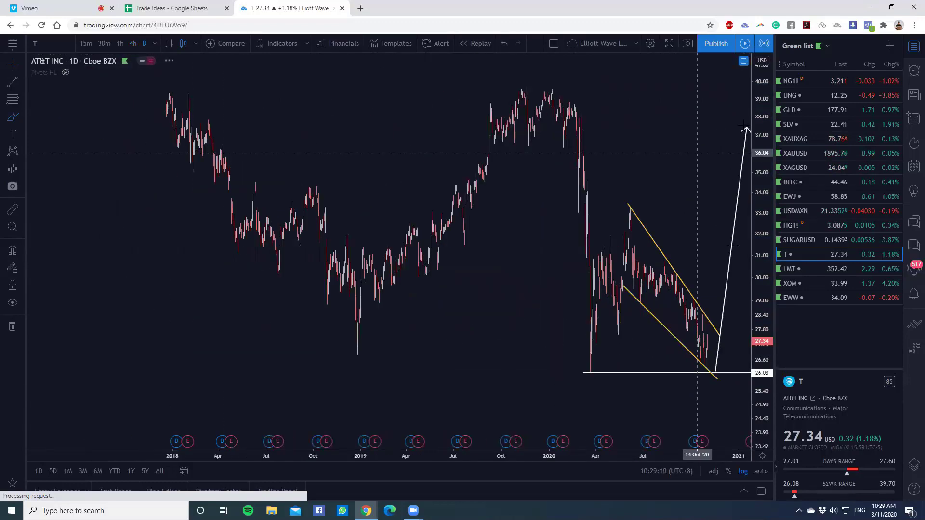
pyautogui.scroll(-5, 741, 284)
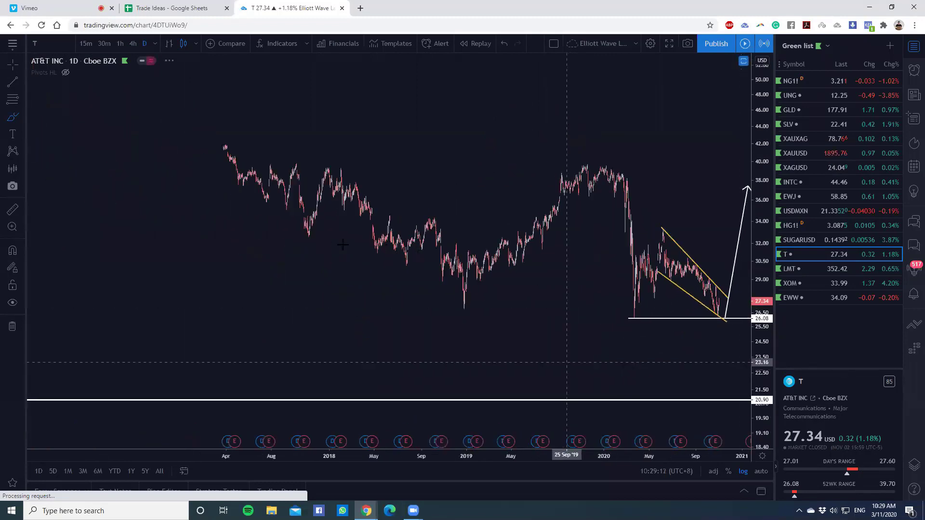
pyautogui.scroll(-4, 343, 244)
pyautogui.moveTo(292, 358); pyautogui.dragTo(415, 322)
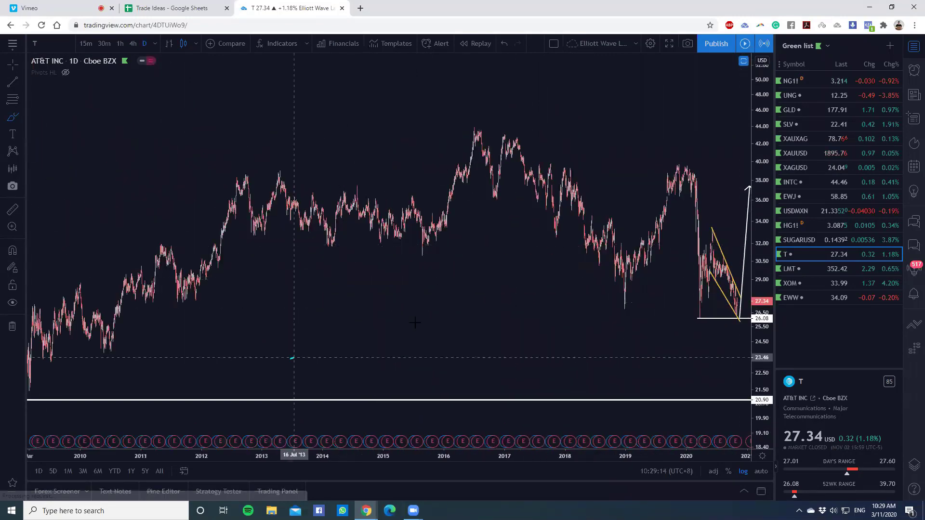
pyautogui.press('Delete')
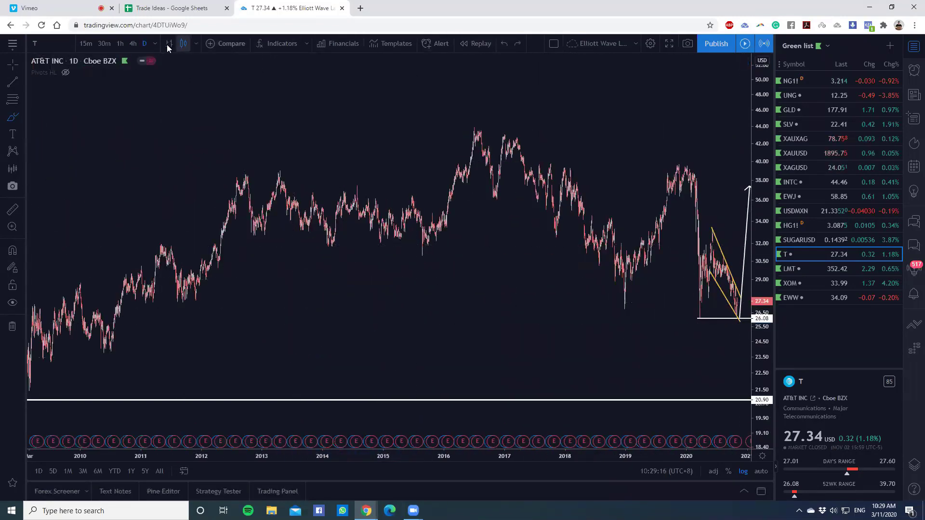
# Step: Switch AT&T to weekly candles, discarding a trend line drawn up from the 20.90 support
pyautogui.click(154, 43)
pyautogui.click(195, 297)
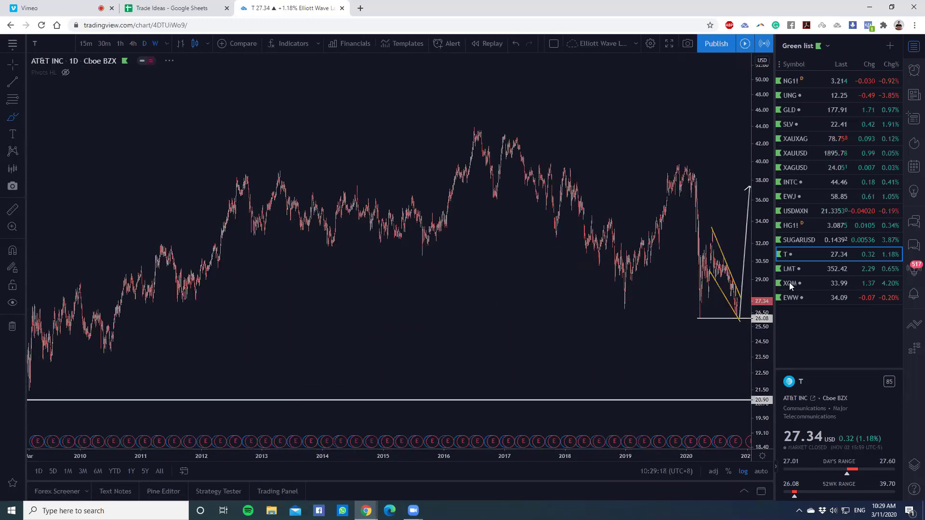
pyautogui.scroll(3, 492, 352)
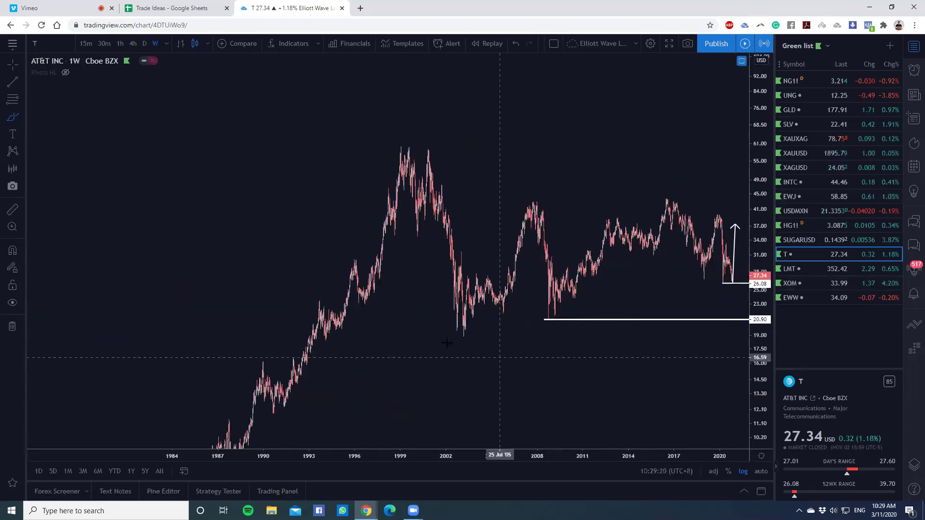
pyautogui.scroll(3, 349, 307)
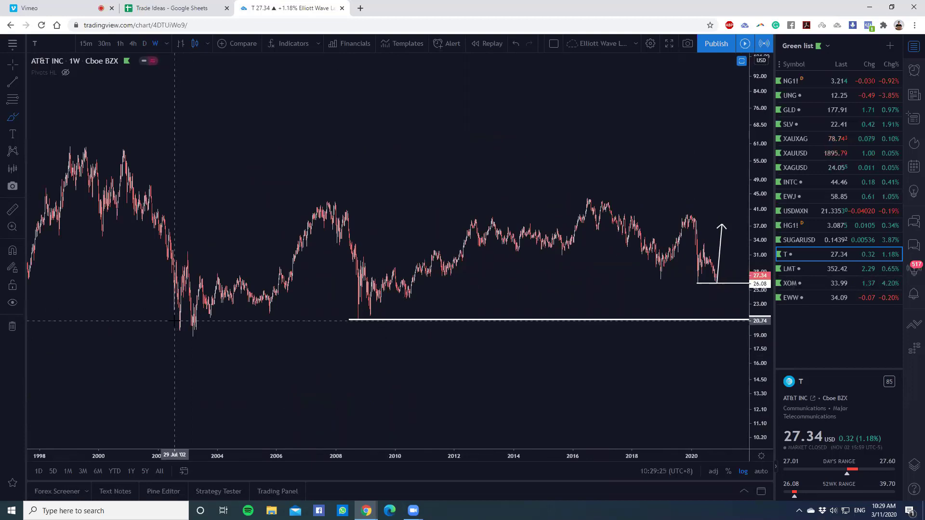
pyautogui.moveTo(348, 319); pyautogui.dragTo(519, 281)
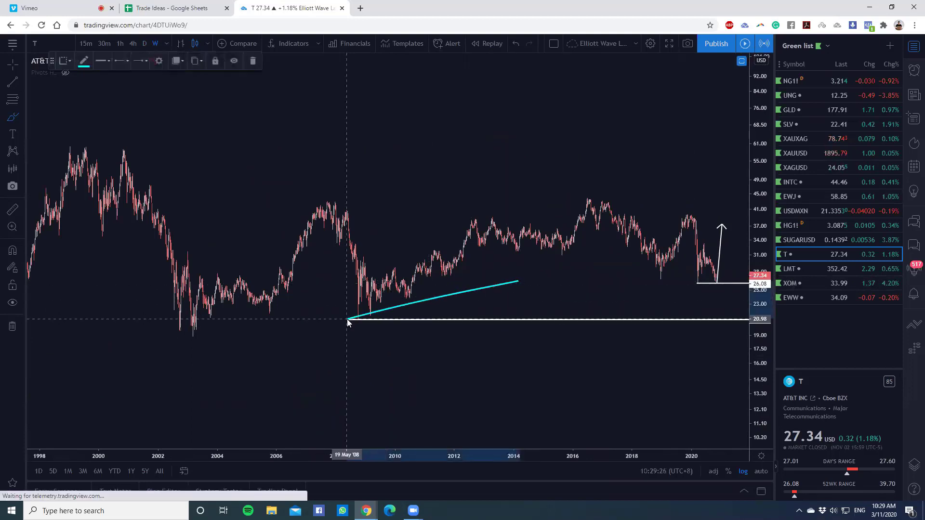
pyautogui.click(516, 44)
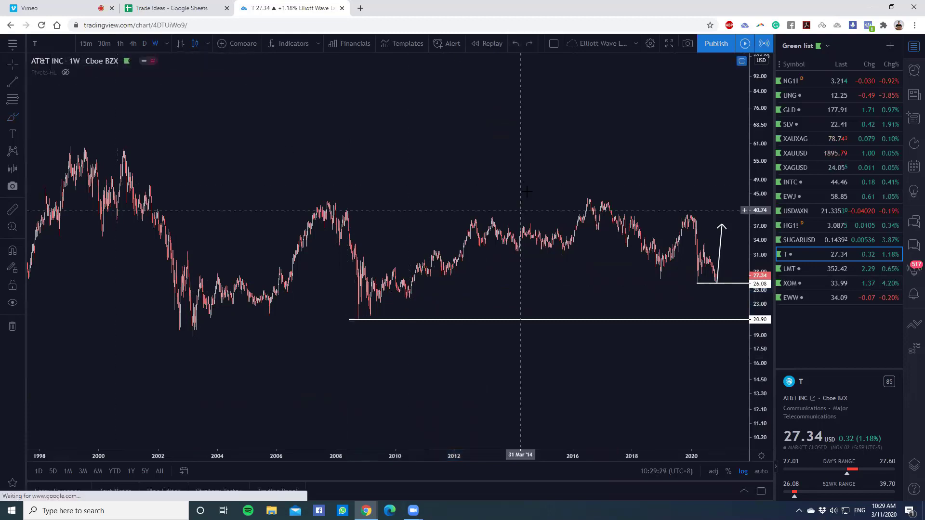
# Step: Pan, zoom and stretch the weekly chart to bring the 2009 and 2020 lows closer
pyautogui.moveTo(518, 177); pyautogui.dragTo(429, 201)
pyautogui.scroll(2, 714, 290)
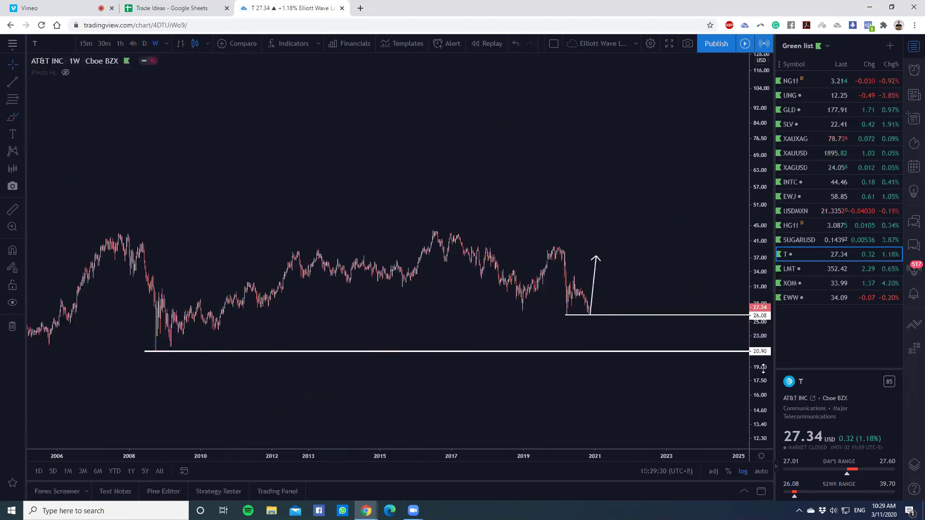
pyautogui.scroll(2, 748, 289)
pyautogui.moveTo(749, 290); pyautogui.dragTo(676, 270)
pyautogui.scroll(2, 675, 273)
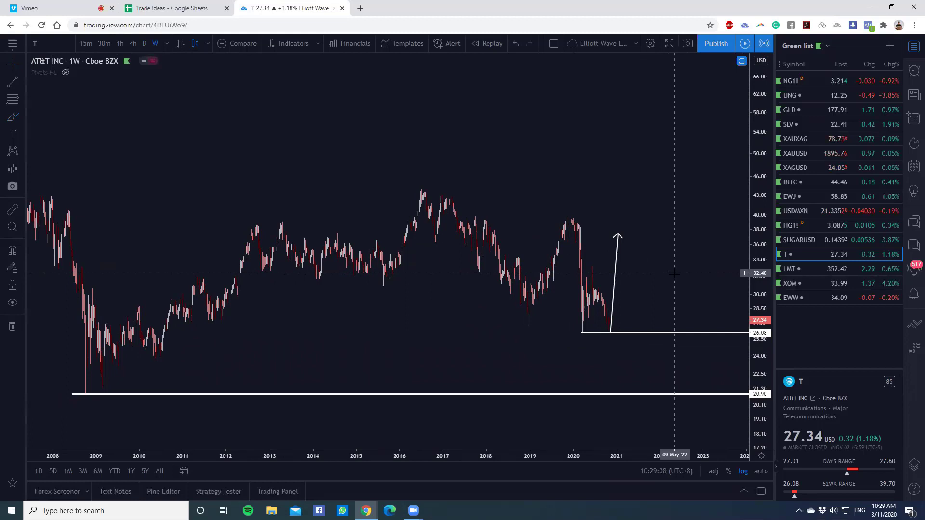
# Step: Brush cyan circles around the 26.08 and 20.90 weekly lows, then undo those circles
pyautogui.click(13, 117)
pyautogui.moveTo(615, 316); pyautogui.dragTo(552, 343)
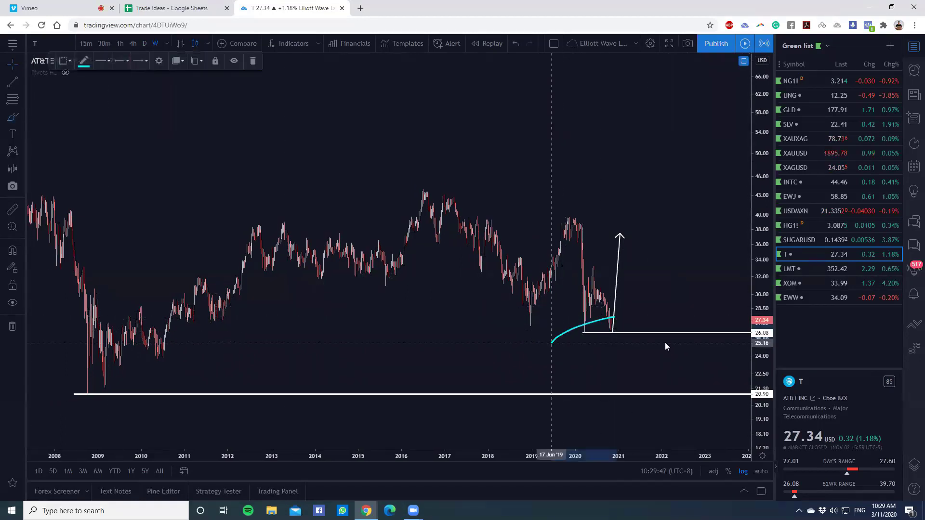
pyautogui.moveTo(666, 346); pyautogui.dragTo(569, 317)
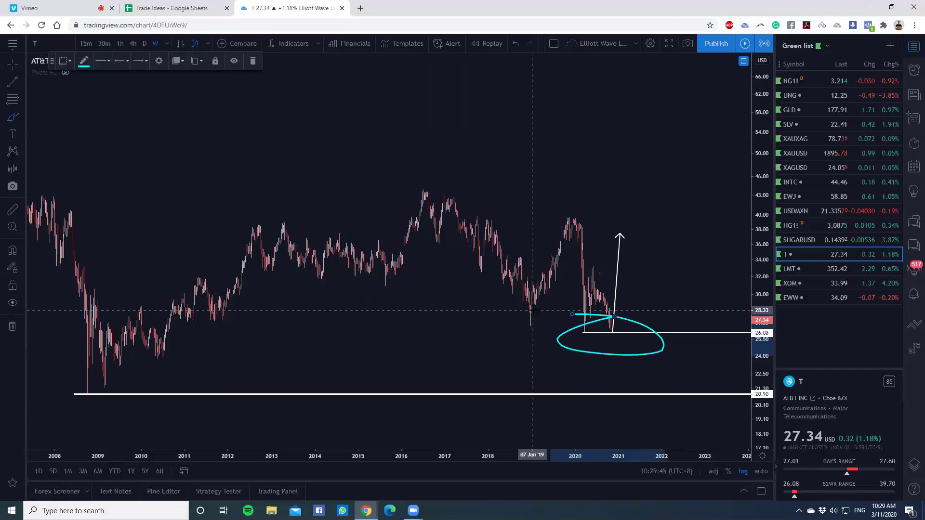
pyautogui.moveTo(133, 371)
pyautogui.mouseDown()
pyautogui.moveTo(119, 376)
pyautogui.moveTo(122, 355)
pyautogui.mouseUp()
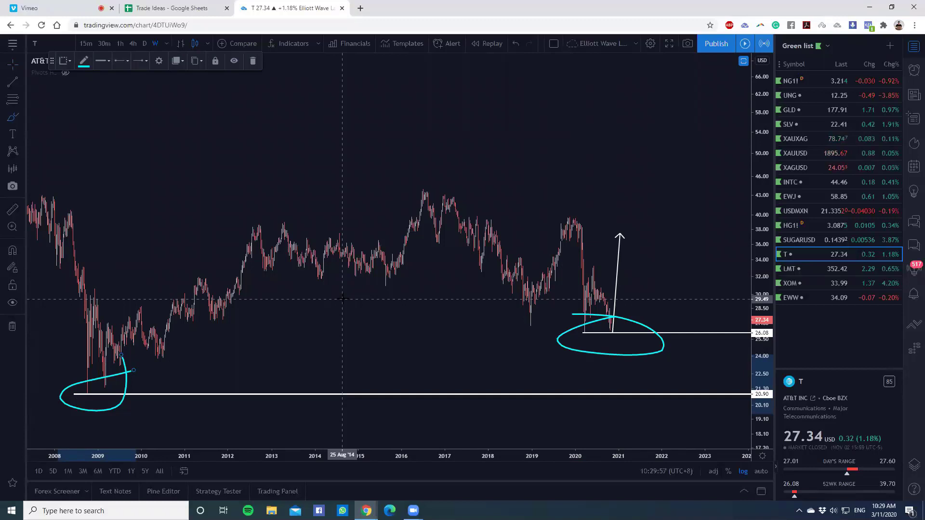
pyautogui.moveTo(620, 315)
pyautogui.mouseDown()
pyautogui.moveTo(578, 321)
pyautogui.moveTo(612, 342)
pyautogui.moveTo(641, 334)
pyautogui.moveTo(586, 310)
pyautogui.mouseUp()
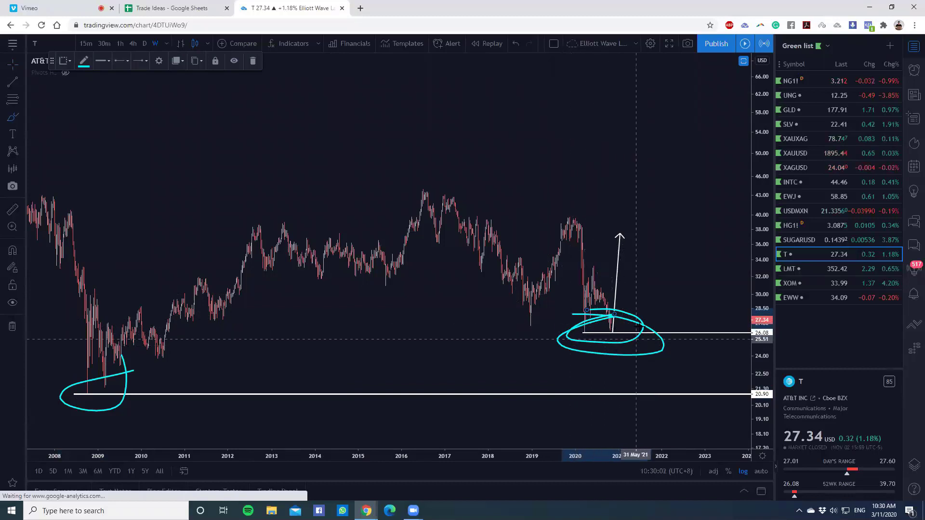
pyautogui.moveTo(644, 376)
pyautogui.mouseDown()
pyautogui.moveTo(627, 411)
pyautogui.moveTo(637, 370)
pyautogui.mouseUp()
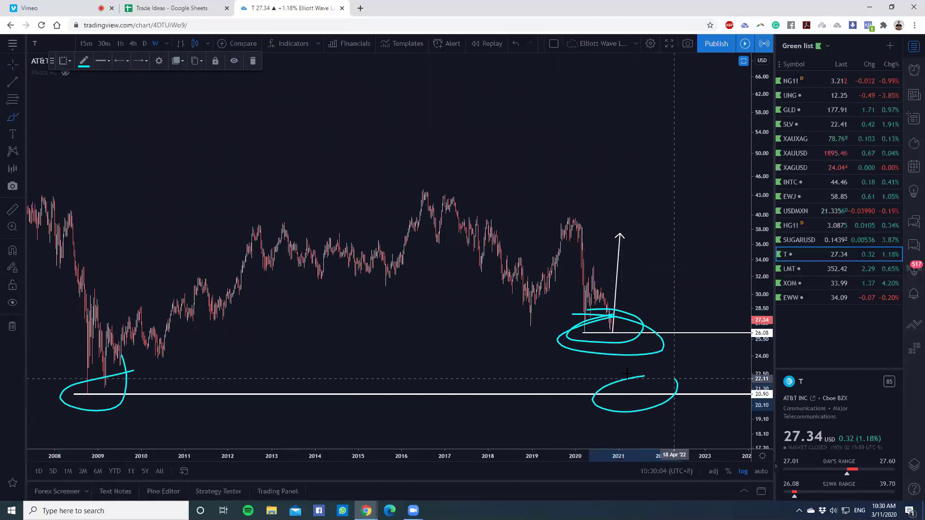
pyautogui.click(515, 44)
pyautogui.click(515, 44)
pyautogui.click(513, 46)
pyautogui.click(513, 46)
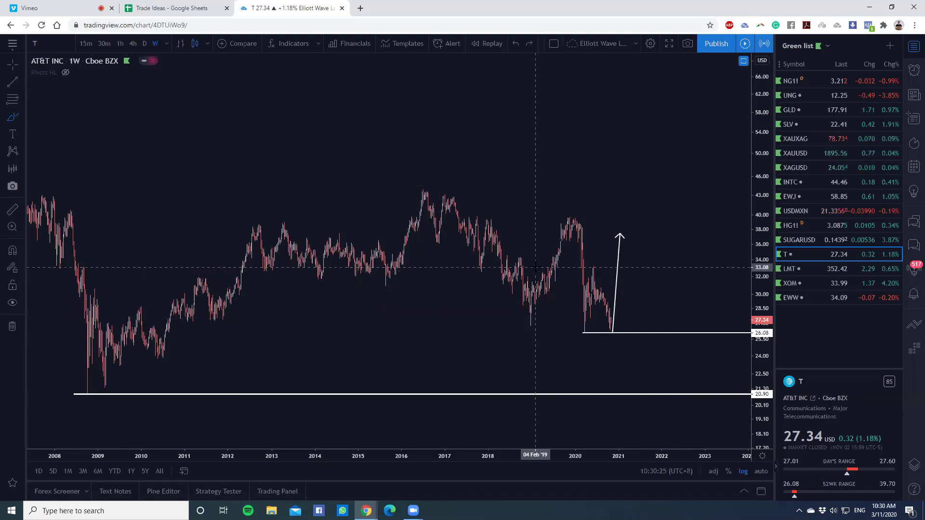
# Step: On 4-hour candles, brush a circled 26.08 low, a bounce, a zigzag retest and a 28.8 level
pyautogui.click(137, 43)
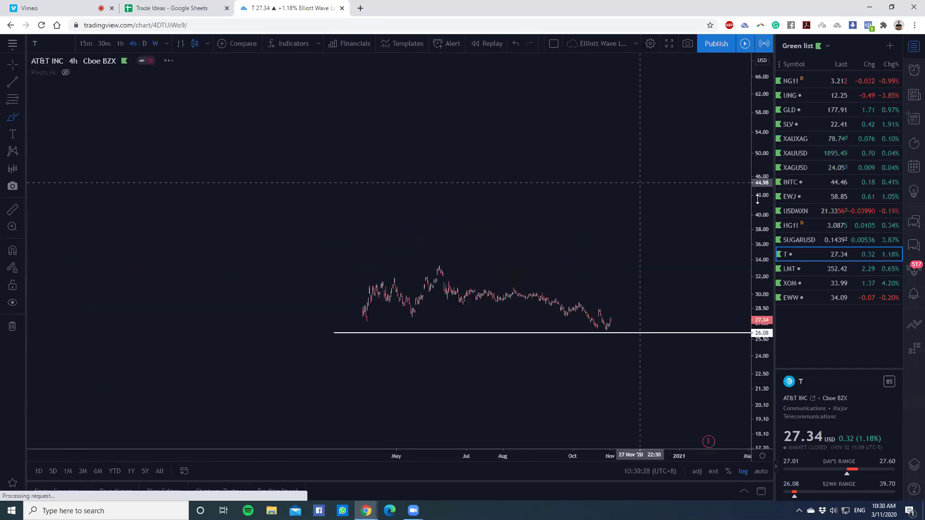
pyautogui.scroll(2, 484, 288)
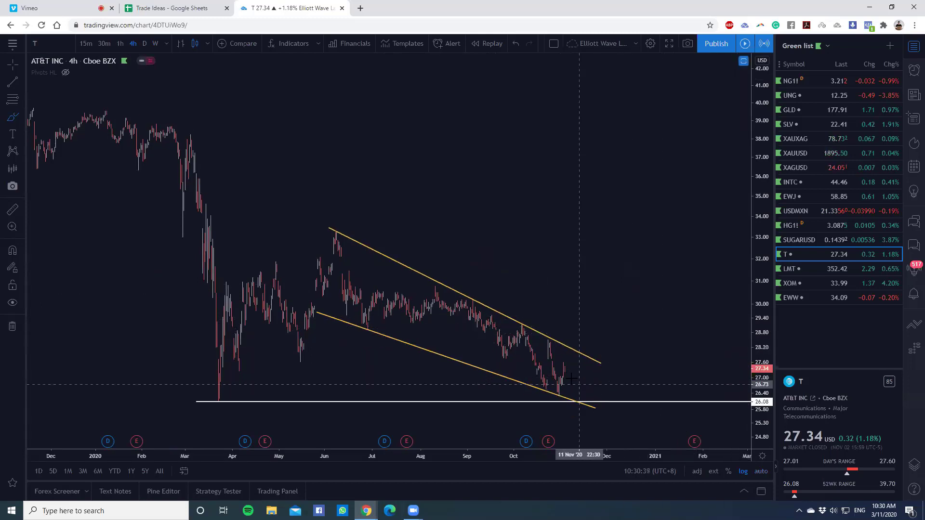
pyautogui.moveTo(579, 395)
pyautogui.mouseDown()
pyautogui.moveTo(579, 421)
pyautogui.moveTo(606, 391)
pyautogui.moveTo(592, 390)
pyautogui.mouseUp()
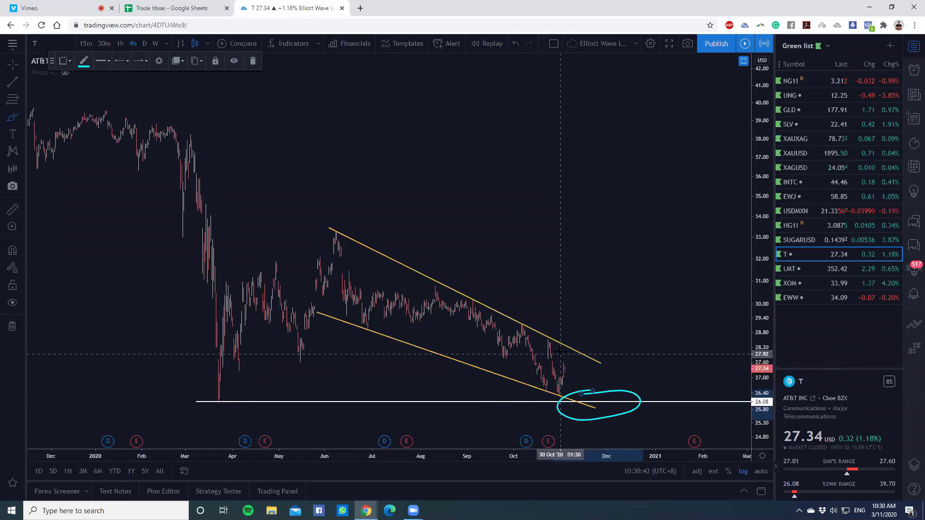
pyautogui.moveTo(561, 356)
pyautogui.mouseDown()
pyautogui.moveTo(580, 414)
pyautogui.moveTo(591, 327)
pyautogui.moveTo(612, 370)
pyautogui.mouseUp()
pyautogui.moveTo(589, 331)
pyautogui.mouseDown()
pyautogui.moveTo(625, 344)
pyautogui.moveTo(618, 371)
pyautogui.mouseUp()
pyautogui.moveTo(559, 332); pyautogui.dragTo(659, 332)
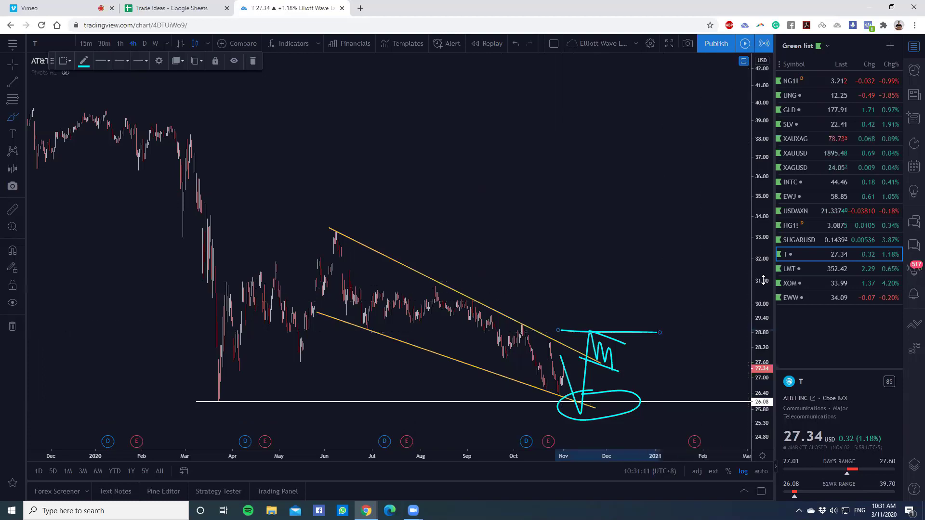
# Step: Compress the price scale and sketch a breakdown below the low, then undo that stroke
pyautogui.moveTo(761, 290); pyautogui.dragTo(758, 319)
pyautogui.moveTo(581, 373); pyautogui.dragTo(600, 424)
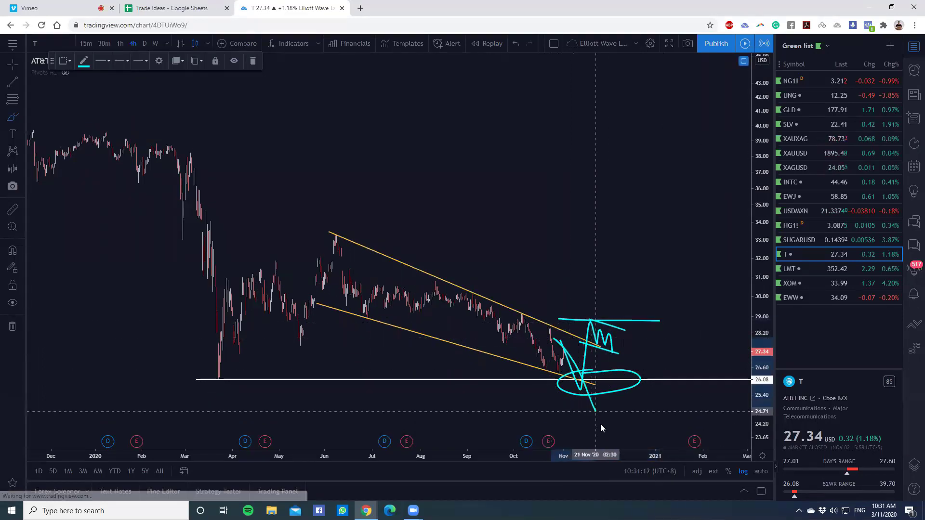
pyautogui.click(516, 44)
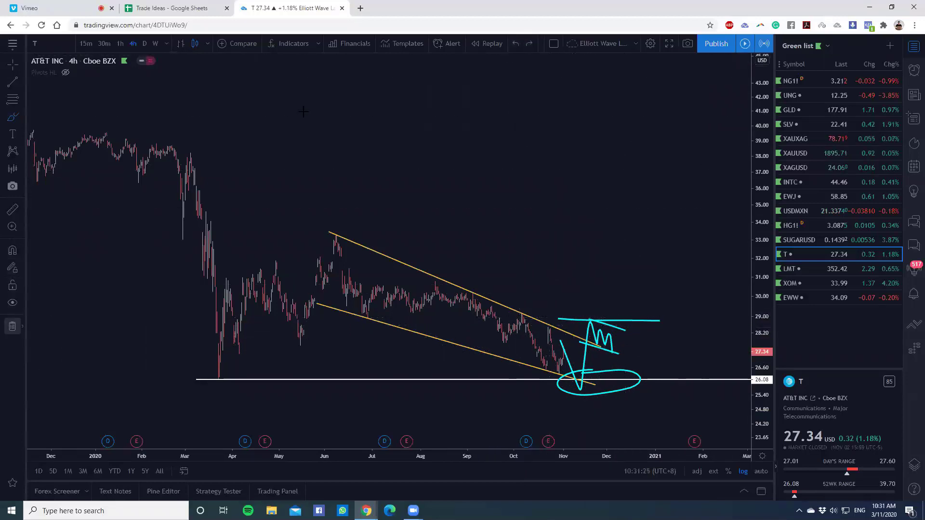
# Step: Undo the cyan freehand sketches on the AT&T 4-hour chart
pyautogui.click(515, 43)
pyautogui.click(514, 44)
pyautogui.click(514, 44)
pyautogui.click(515, 44)
pyautogui.click(514, 43)
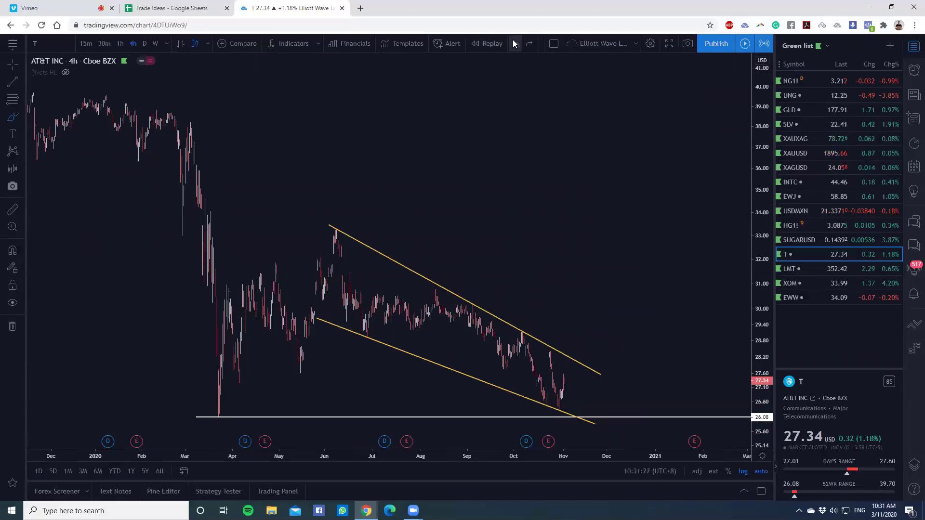
# Step: Draw a horizontal ray from the recent peak at 28.49 as the breakout entry level
pyautogui.click(21, 83)
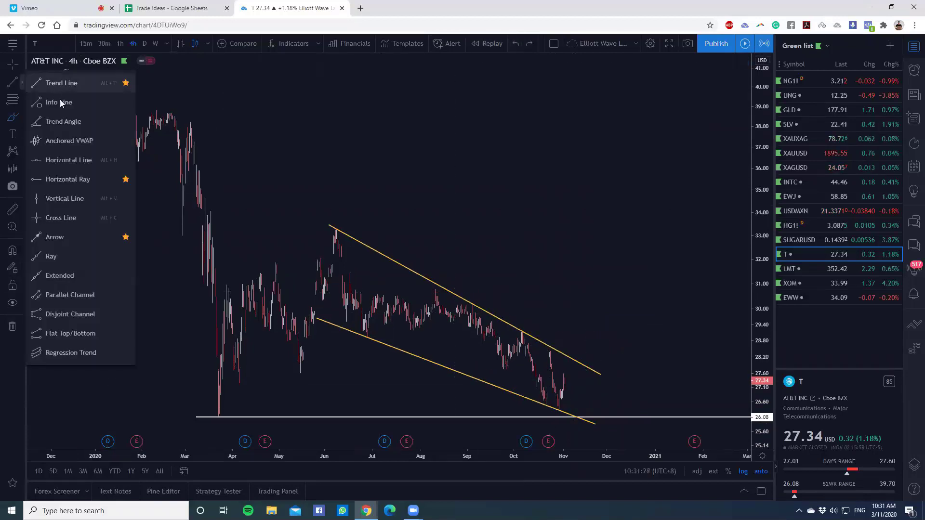
pyautogui.click(61, 179)
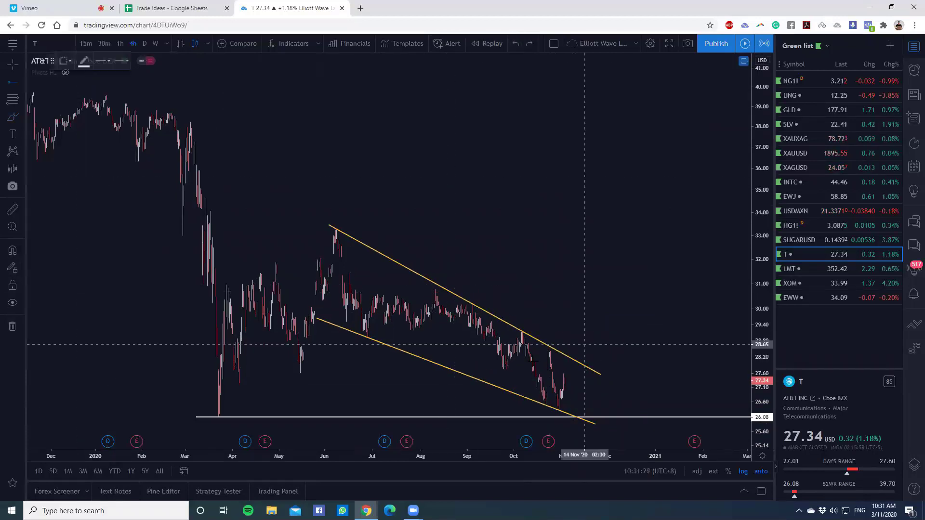
pyautogui.click(541, 348)
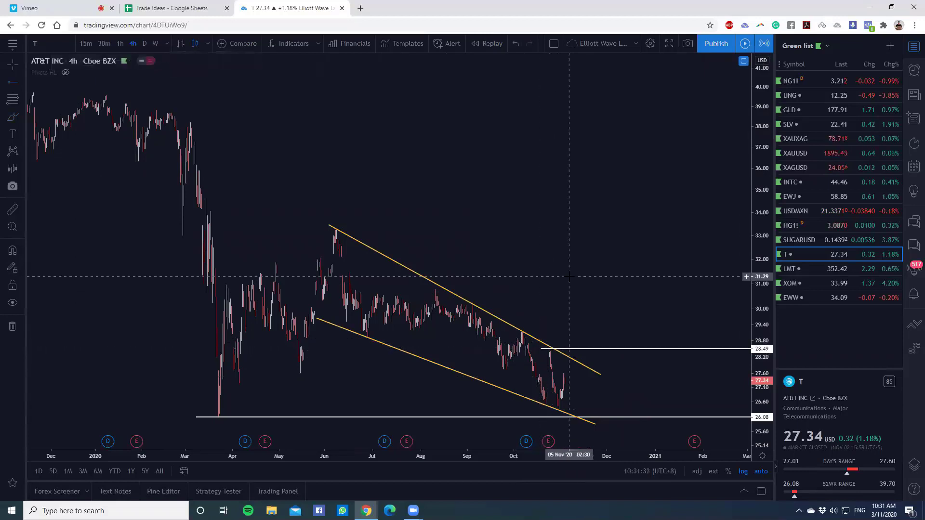